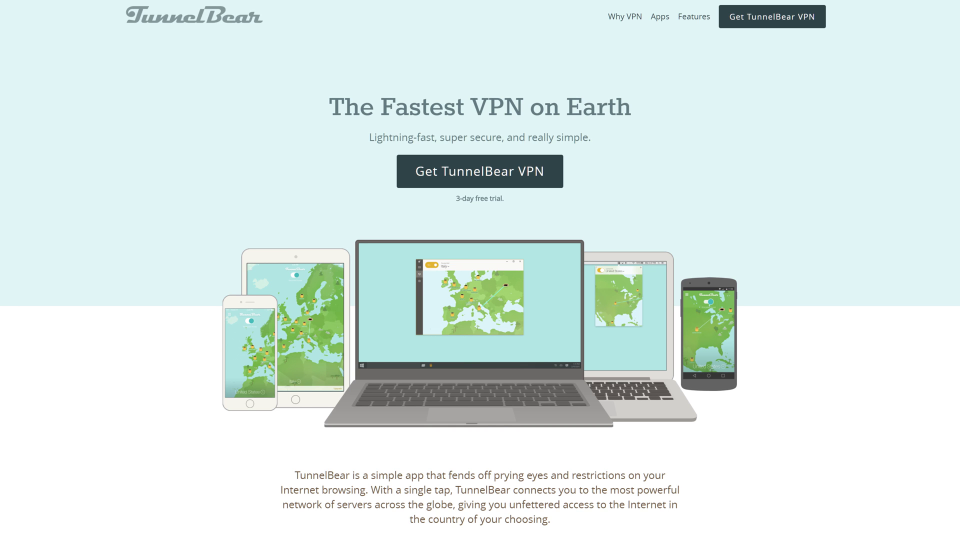
Step: Open the LUTs folder inside obs-filters
scroll(480, 270, down, 10)
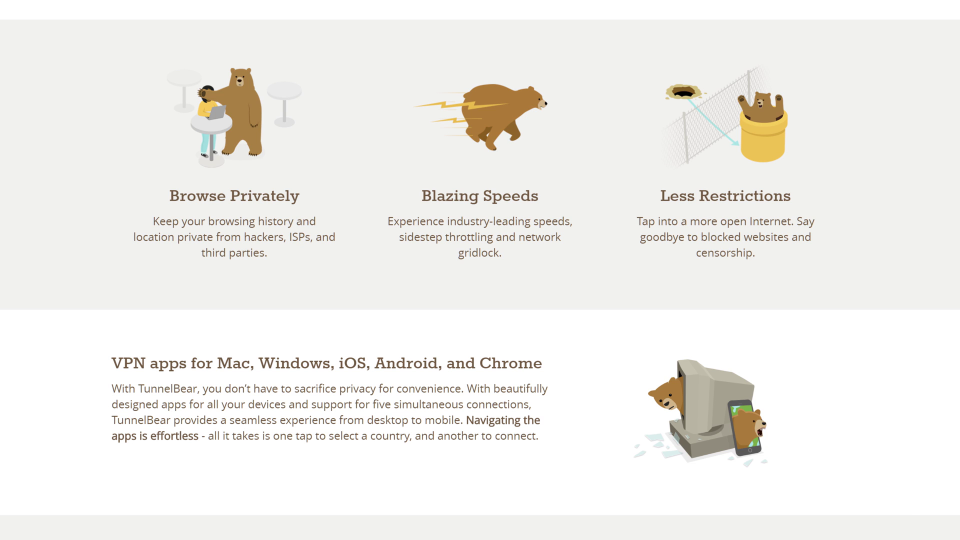
scroll(480, 270, down, 9)
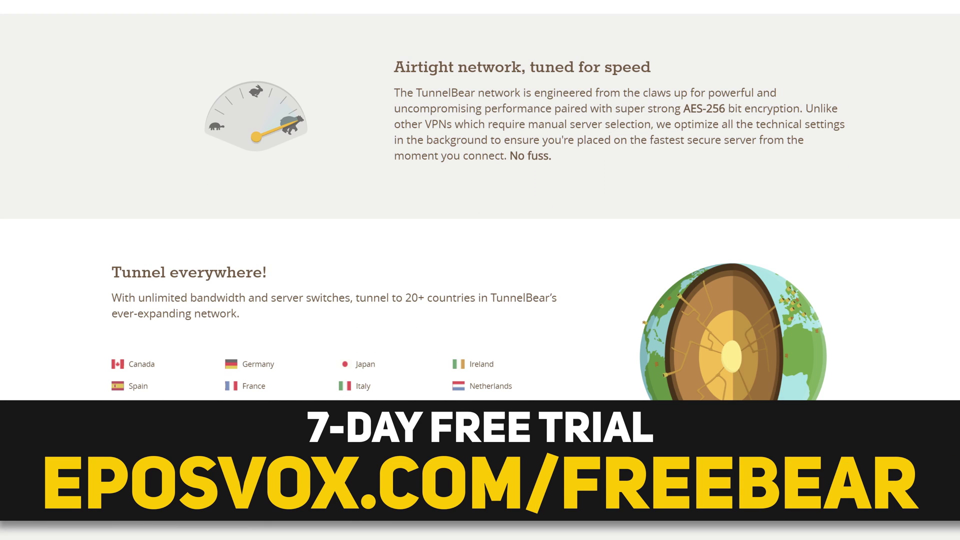
scroll(480, 270, down, 9)
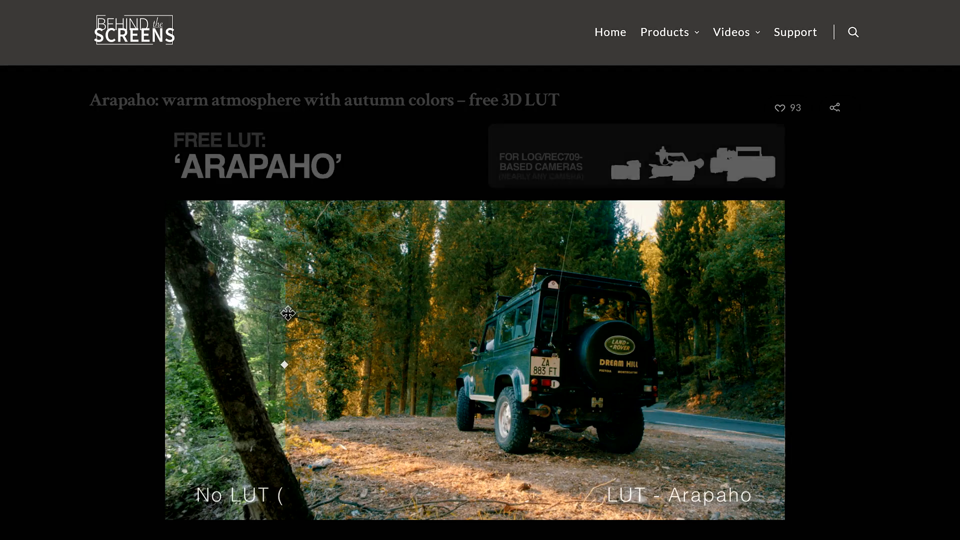
scroll(451, 315, down, 6)
scroll(460, 315, down, 15)
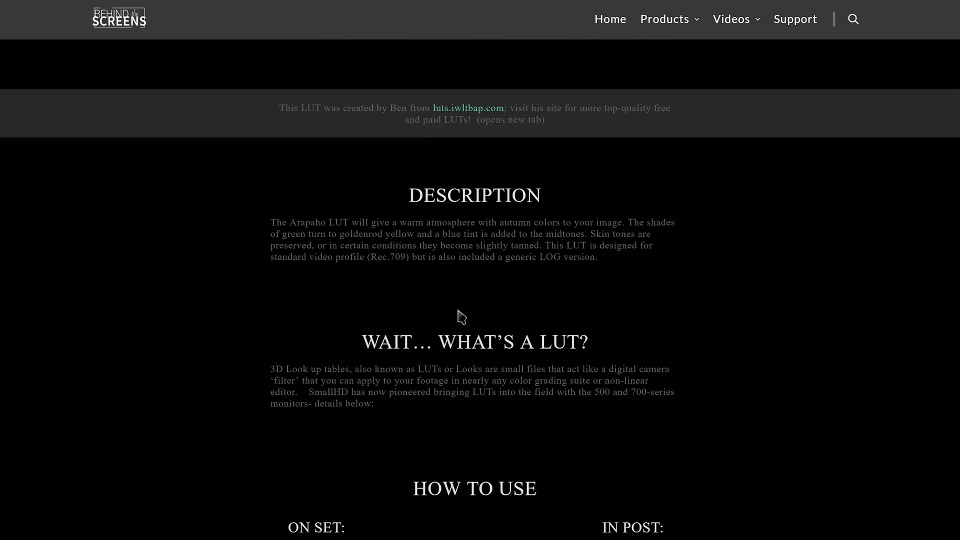
scroll(460, 315, down, 3)
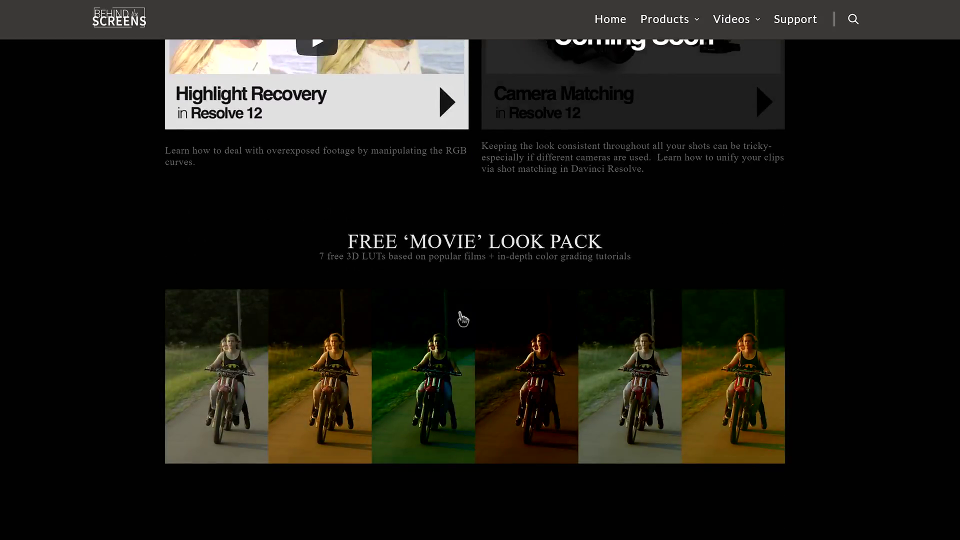
scroll(463, 319, up, 20)
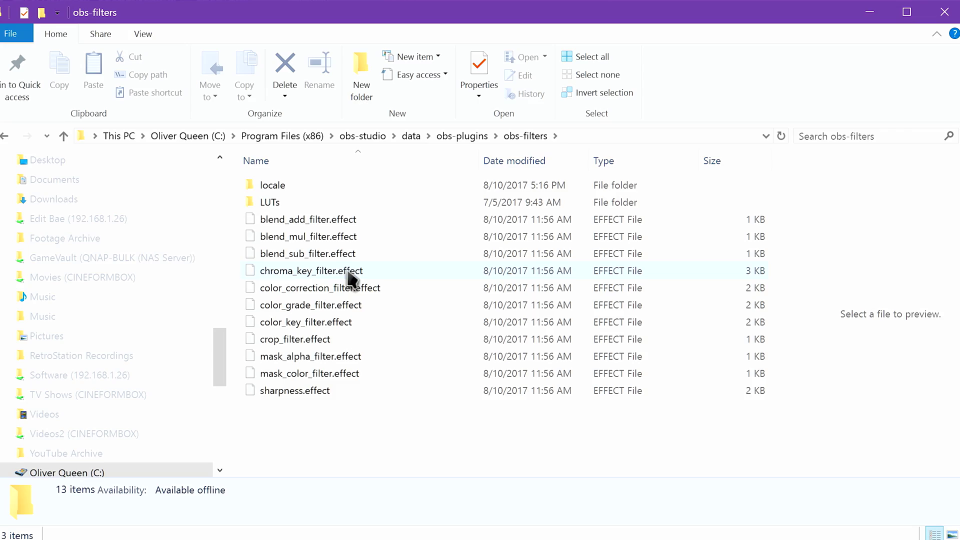
double_click(316, 206)
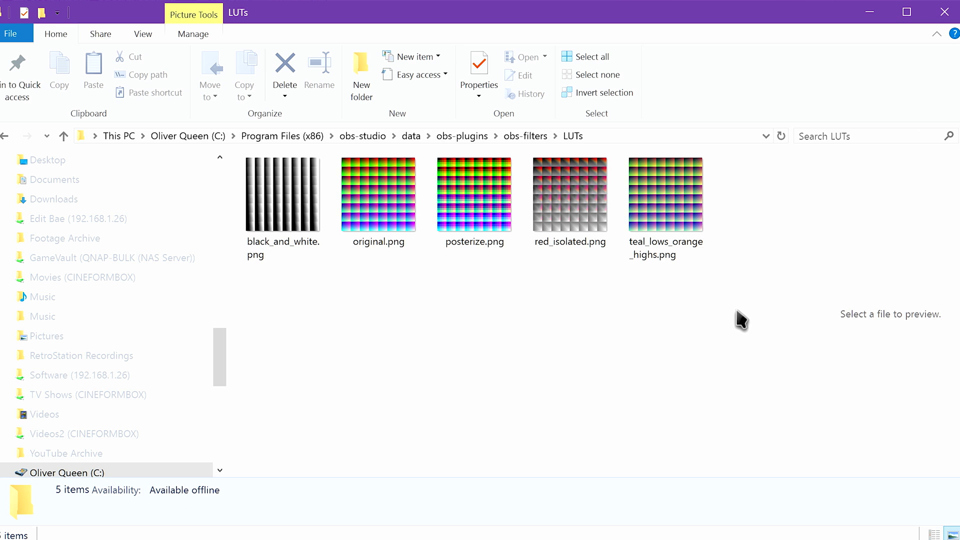
Step: Select the five LUT PNGs, deselect them, then preview posterize.png
drag(700, 311, 241, 157)
drag(722, 340, 239, 175)
click(743, 365)
click(475, 189)
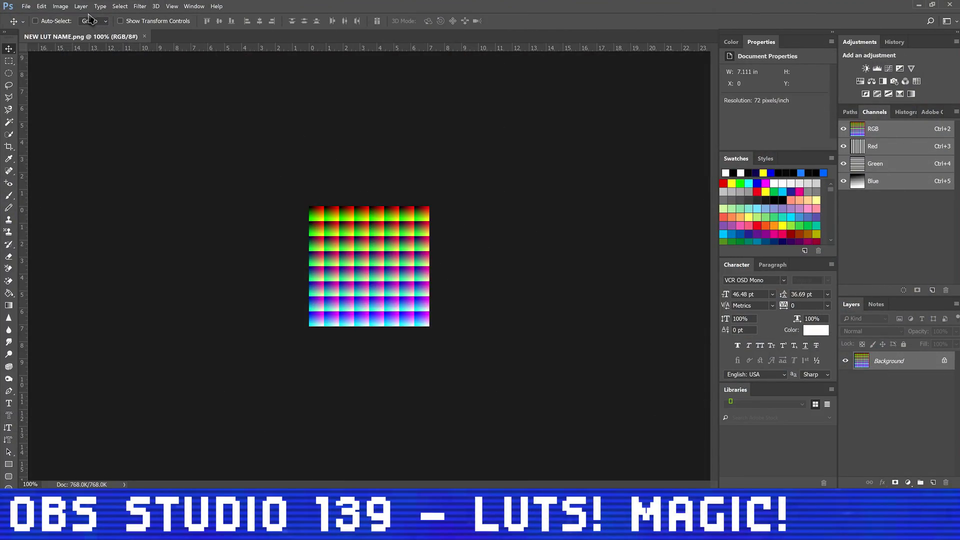
click(63, 7)
mouse_move(82, 32)
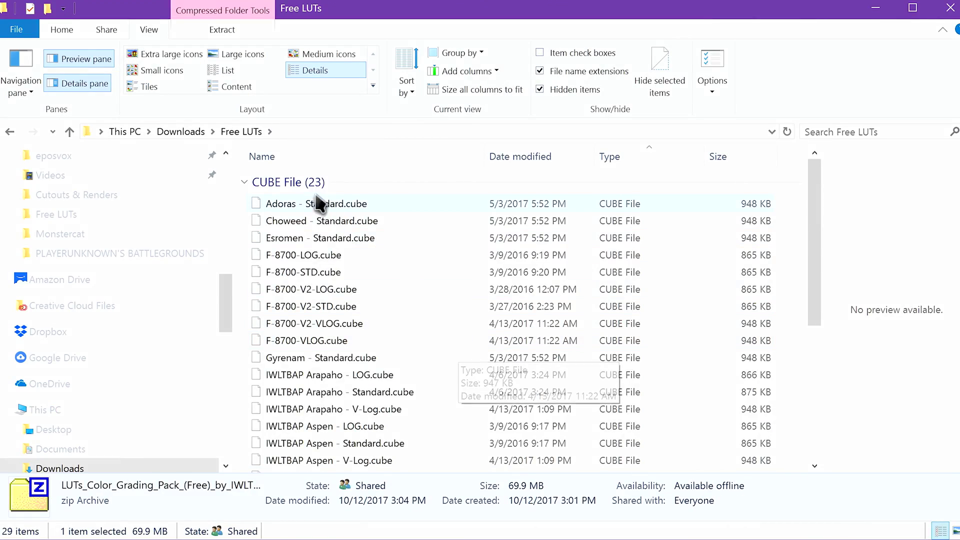
Step: Copy all 23 CUBE LUT files
key(ctrl+a)
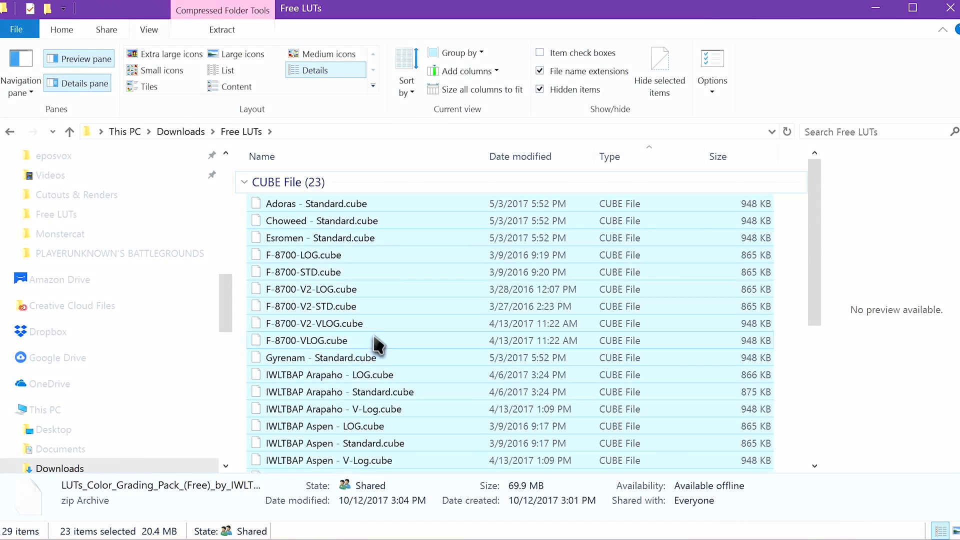
right_click(324, 298)
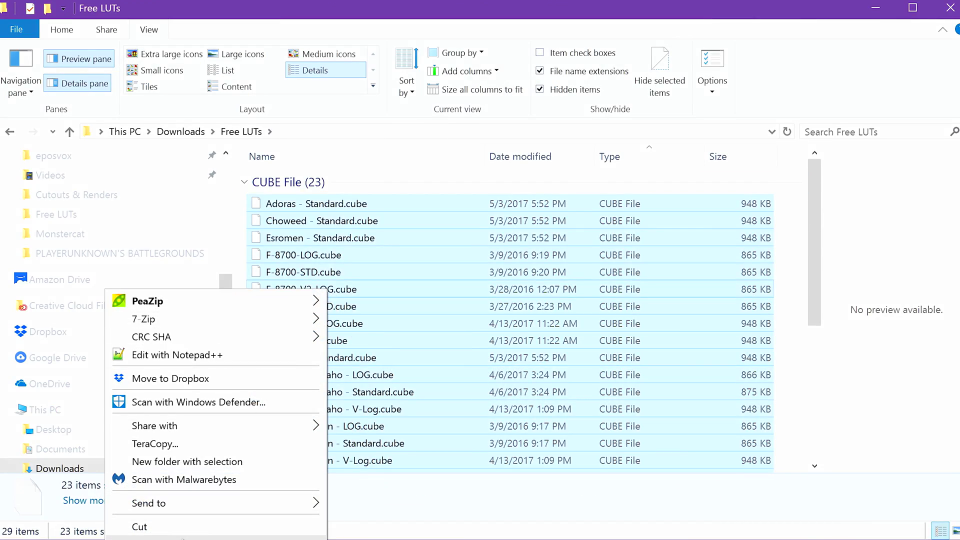
click(138, 376)
Step: Go to C:\Program Files\Adobe\Adobe Photoshop CC 2017\Presets\3DLUTs
scroll(115, 380, down, 6)
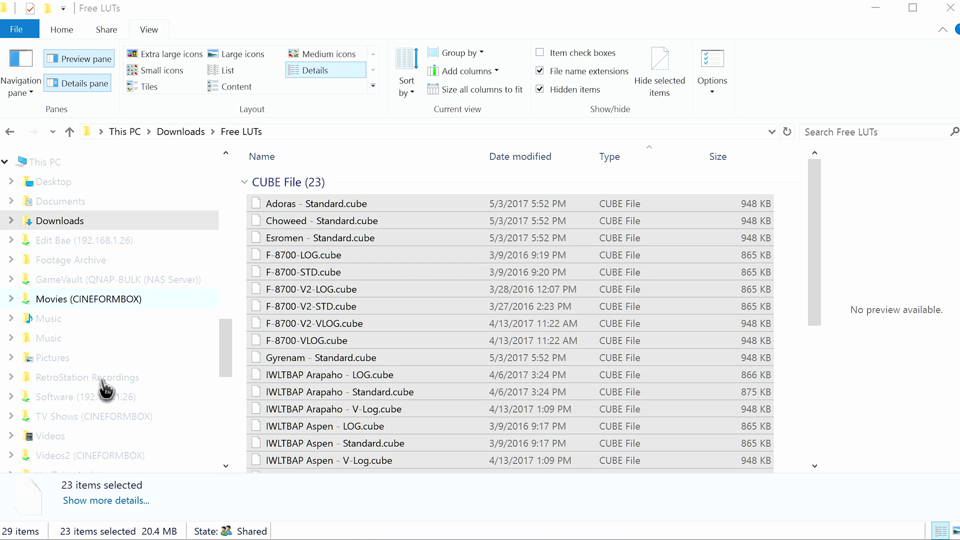
click(104, 352)
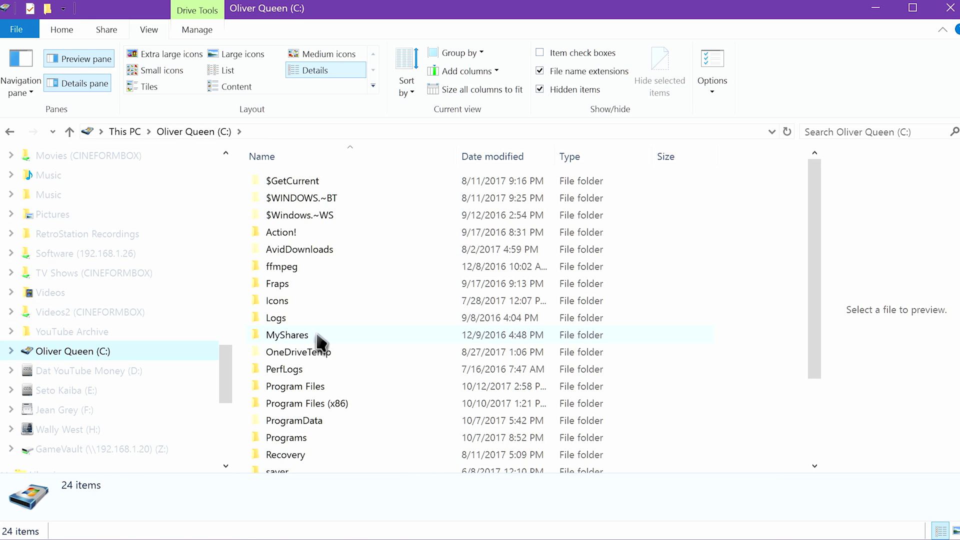
double_click(314, 385)
double_click(294, 195)
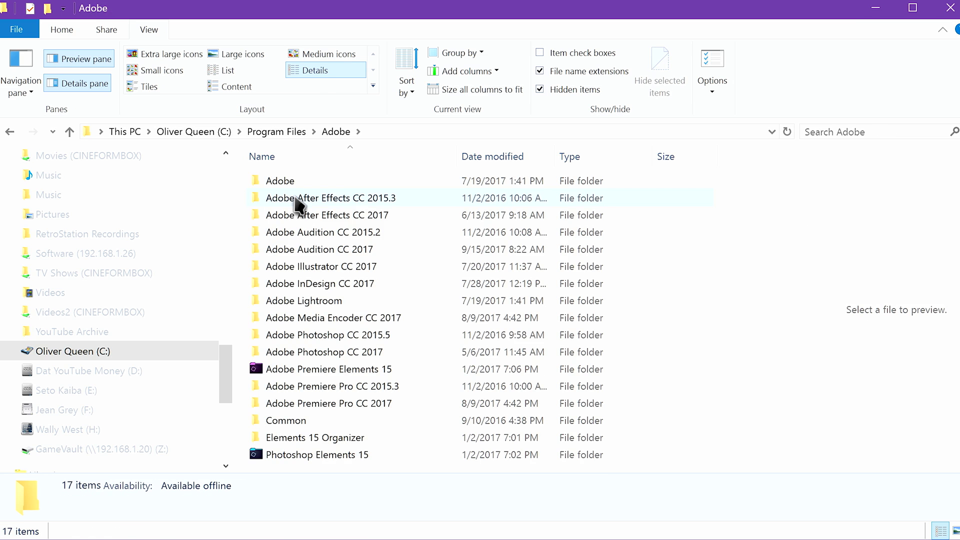
double_click(377, 351)
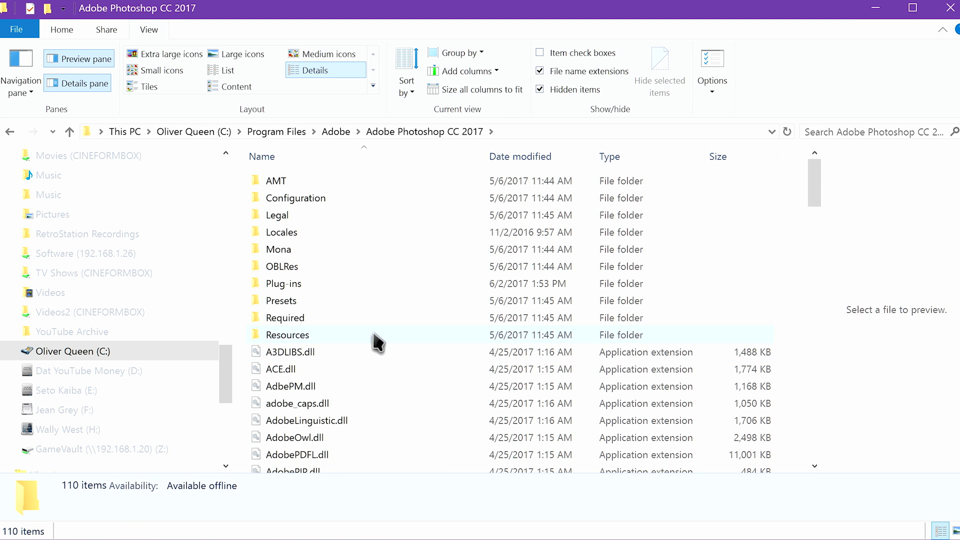
double_click(310, 300)
double_click(293, 196)
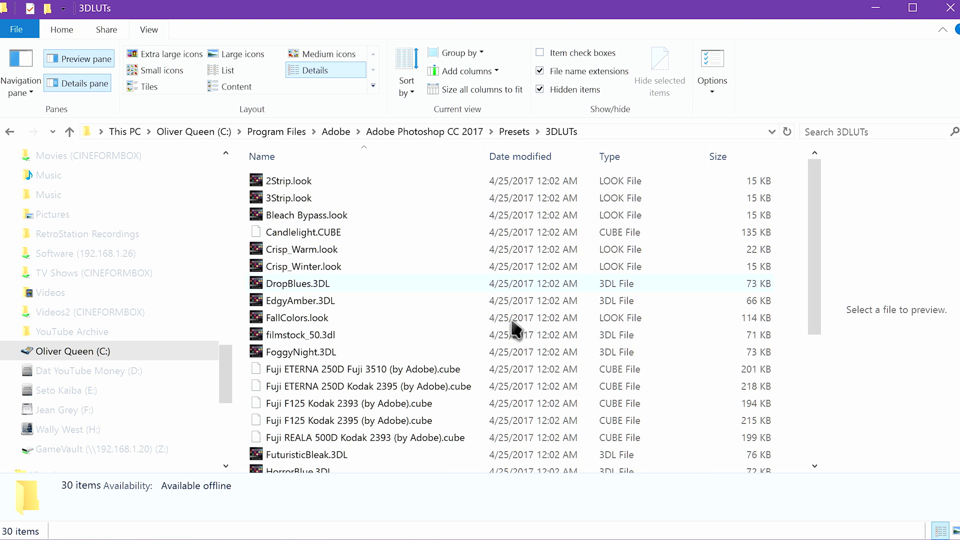
Step: Paste the LUT files into 3DLUTs, approving the admin prompt, reaching 50 items
click(63, 29)
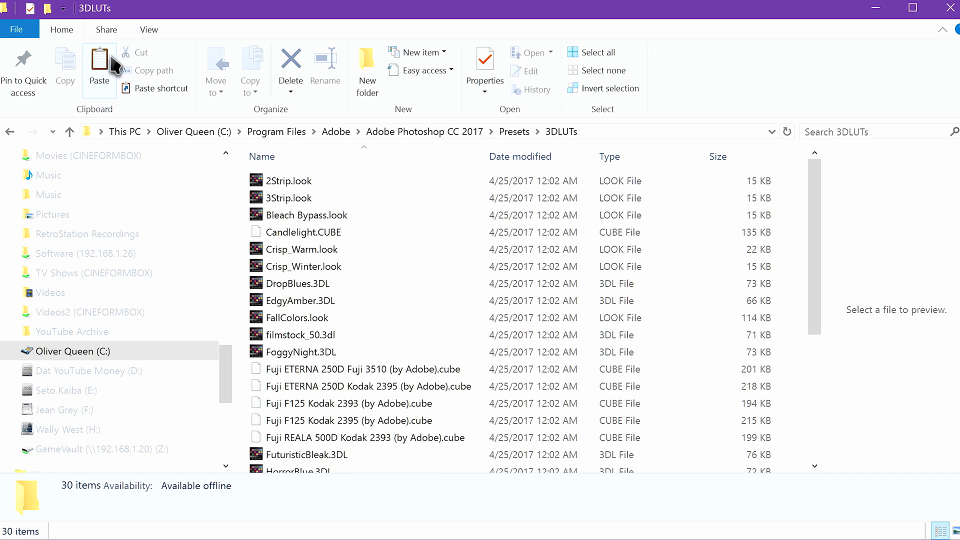
key(ctrl+v)
click(375, 335)
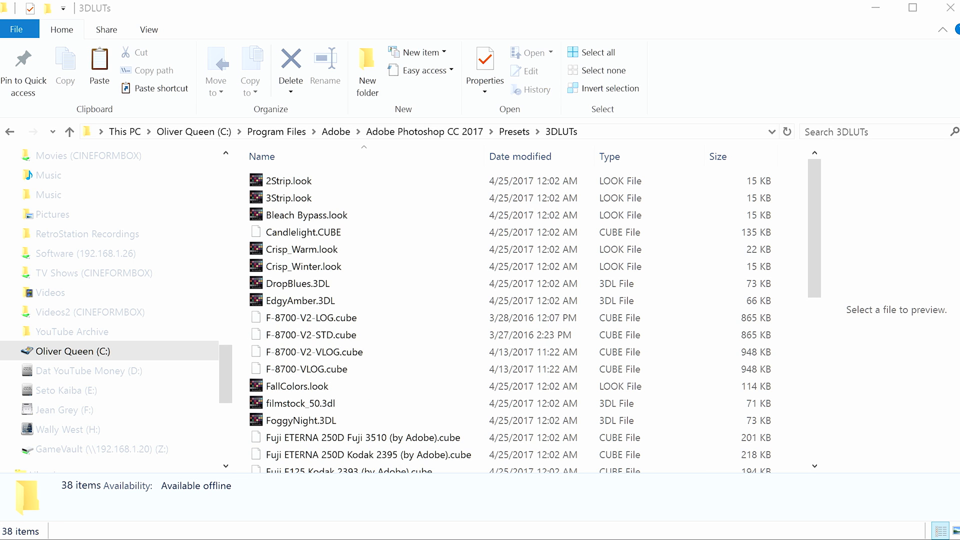
scroll(458, 312, down, 9)
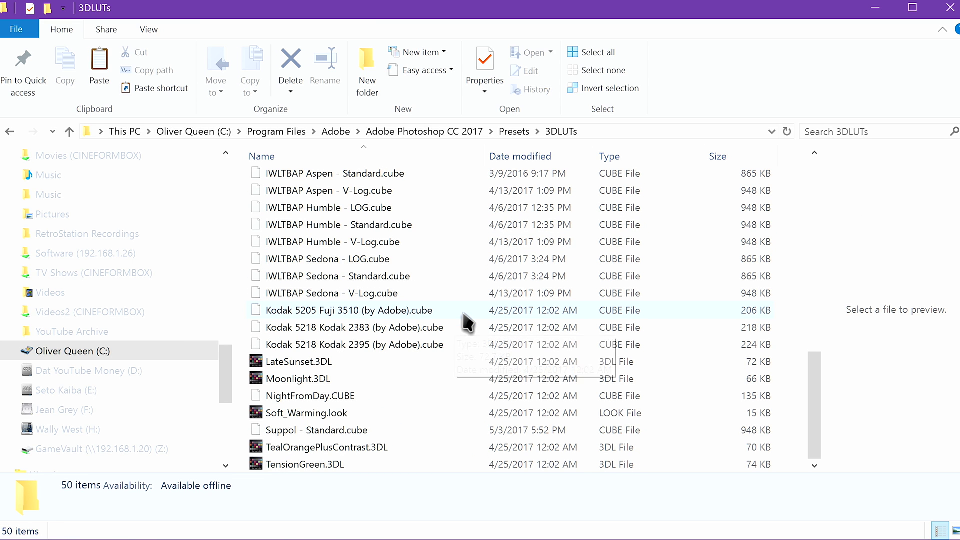
scroll(462, 310, up, 9)
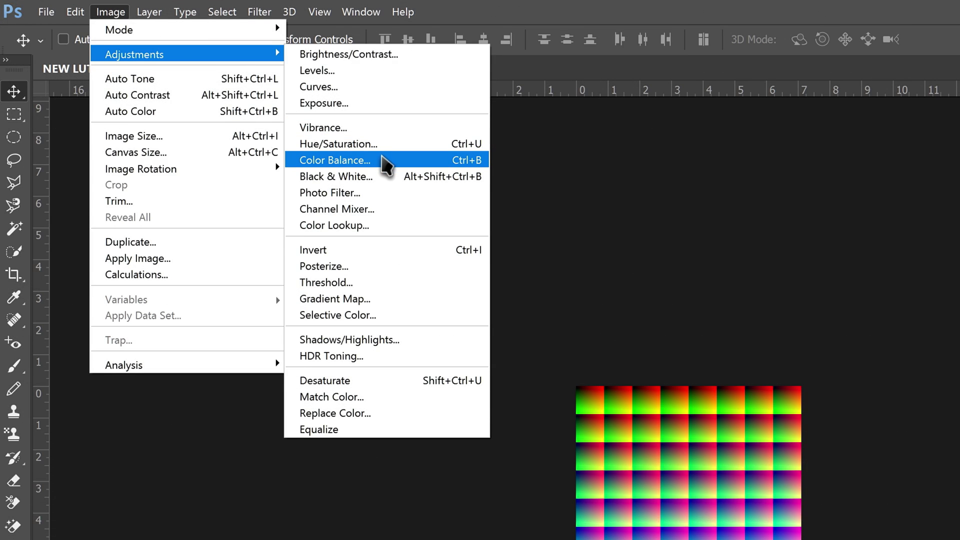
Step: Add a Color Lookup adjustment using the IWLTBAP Arapaho - Standard.cube 3DLUT file
click(419, 226)
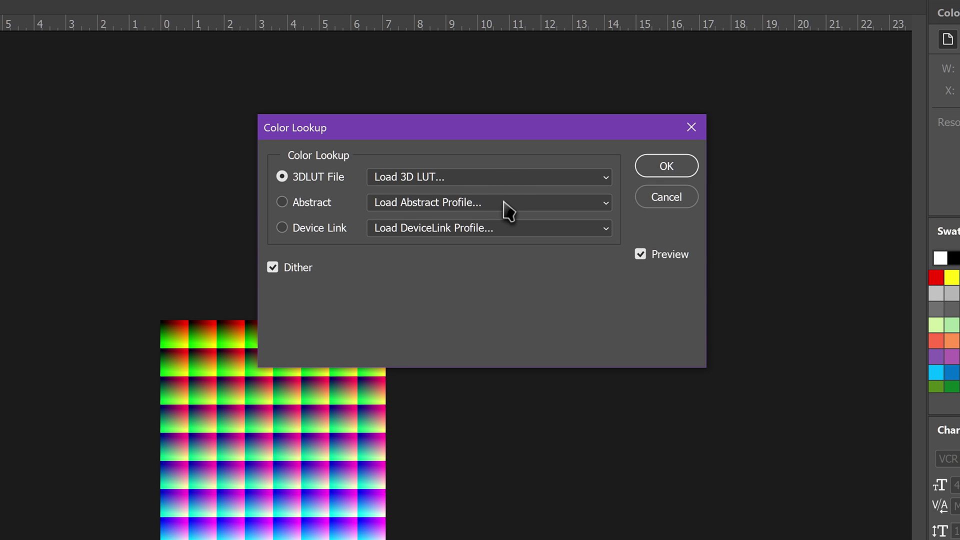
click(517, 177)
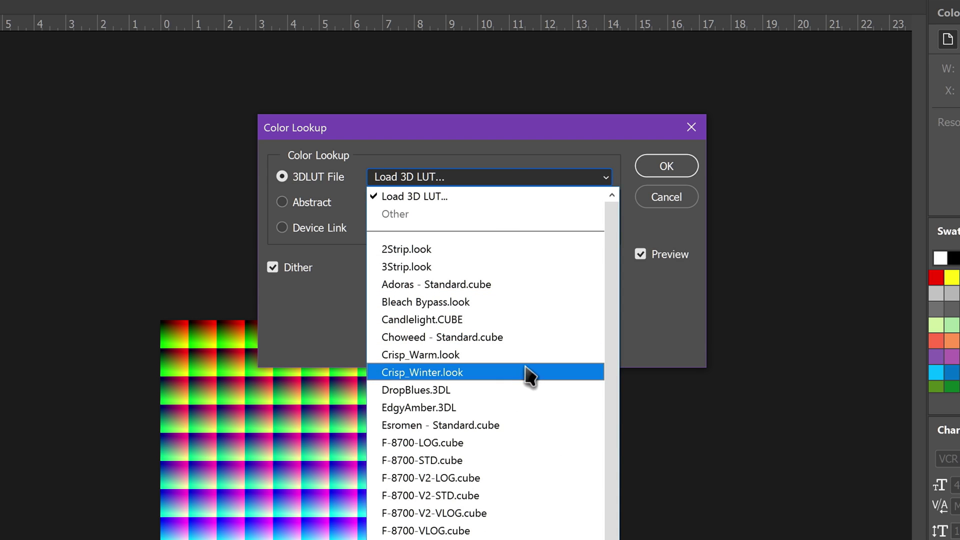
scroll(546, 394, down, 6)
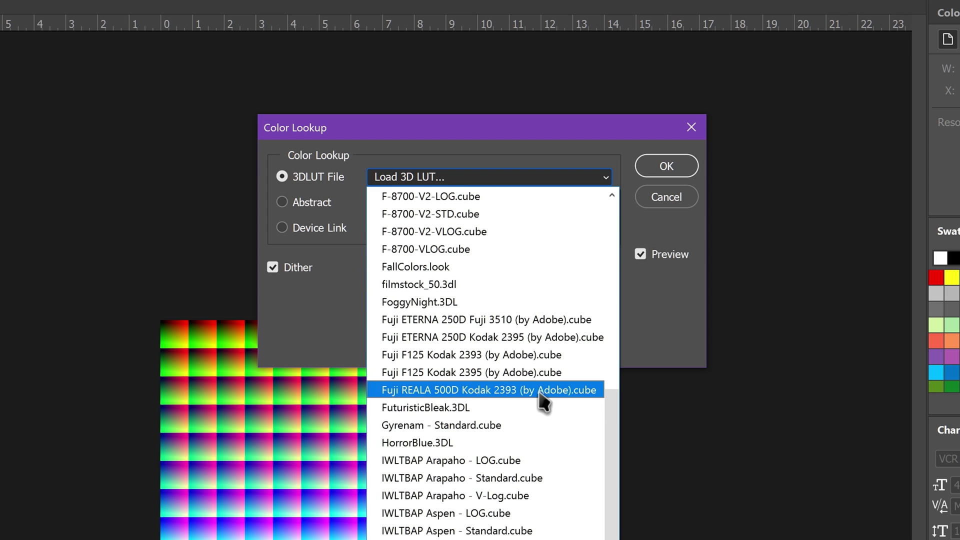
click(518, 476)
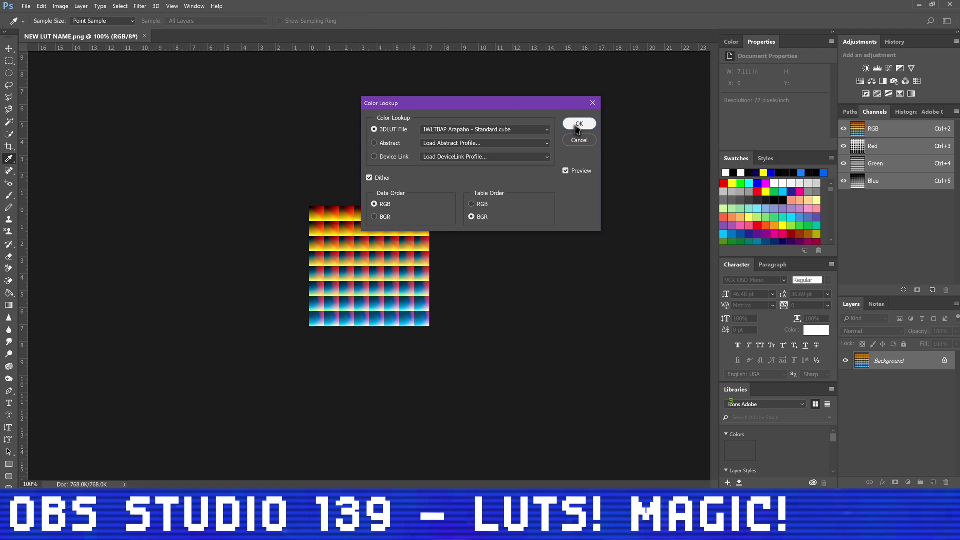
click(667, 166)
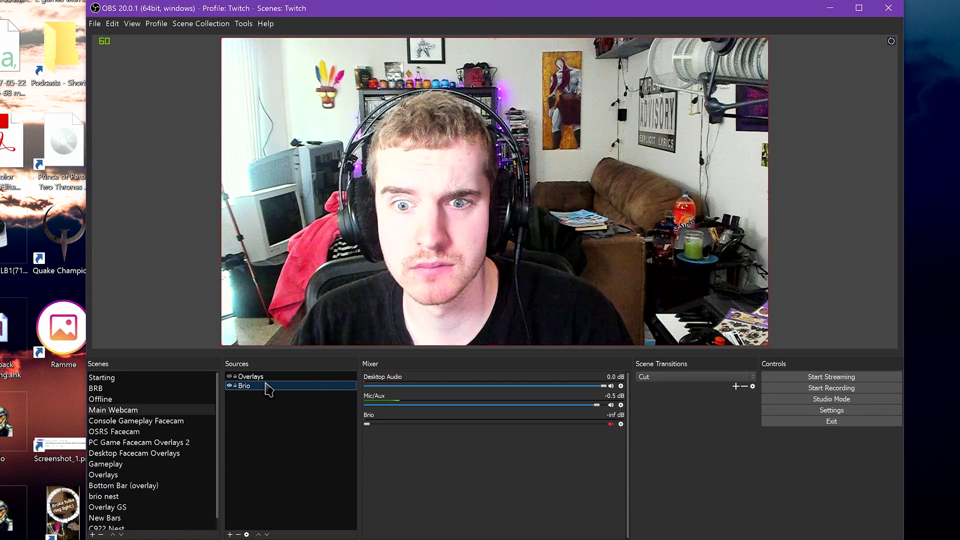
Step: Add an Apply LUT effect filter named Adoras to Brio, loading Adoras.PNG
right_click(268, 389)
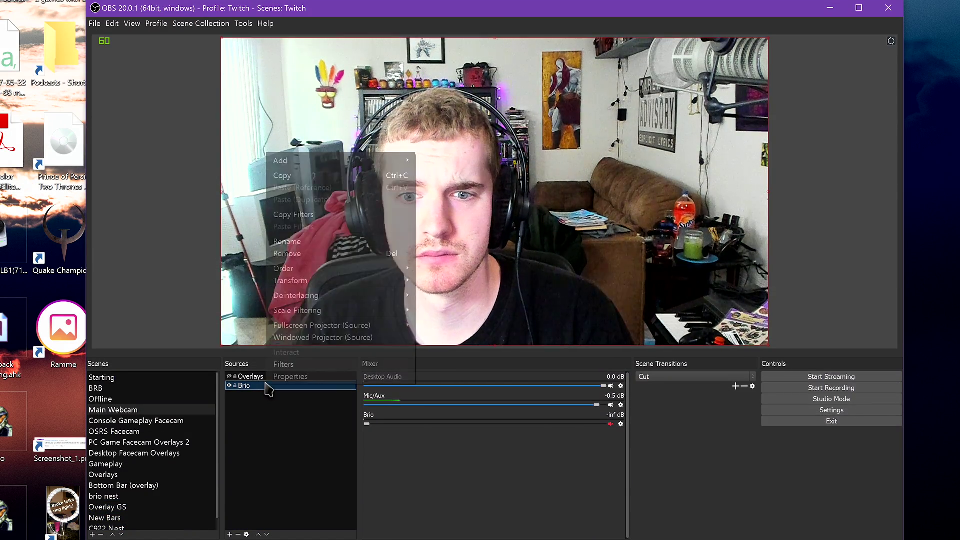
click(283, 364)
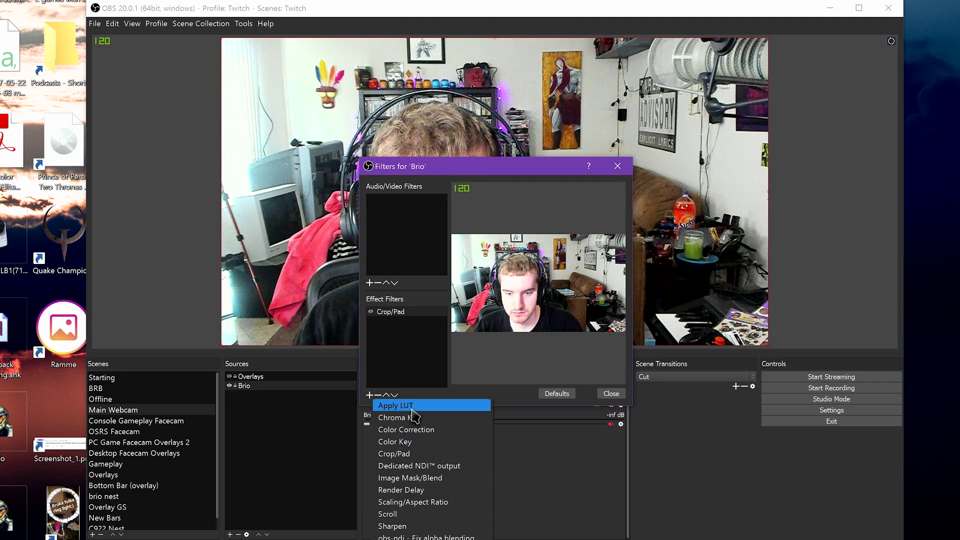
click(412, 408)
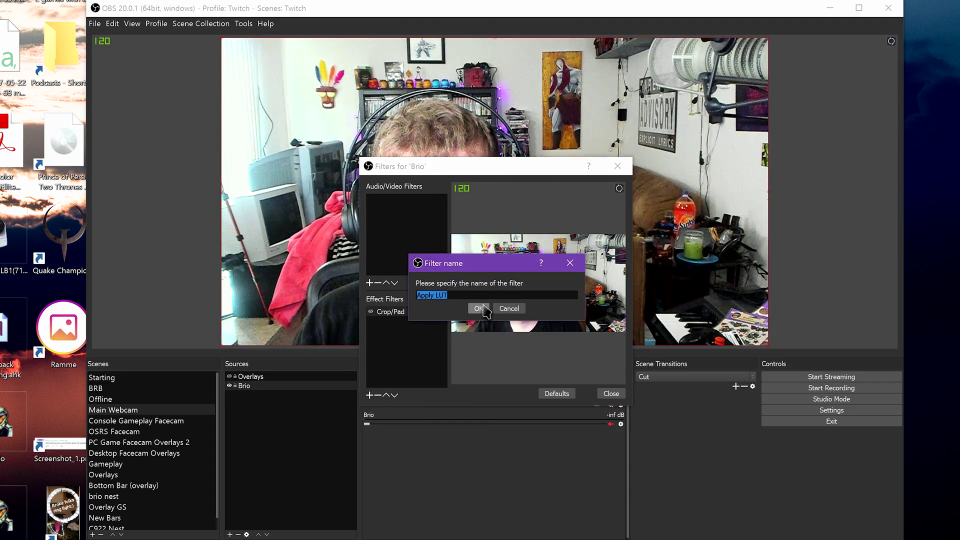
text(Adoras)
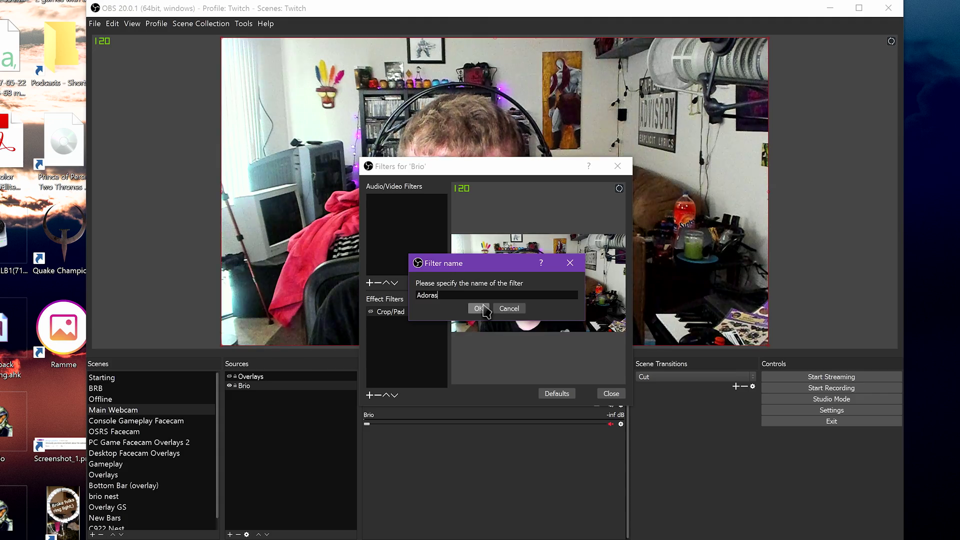
click(483, 306)
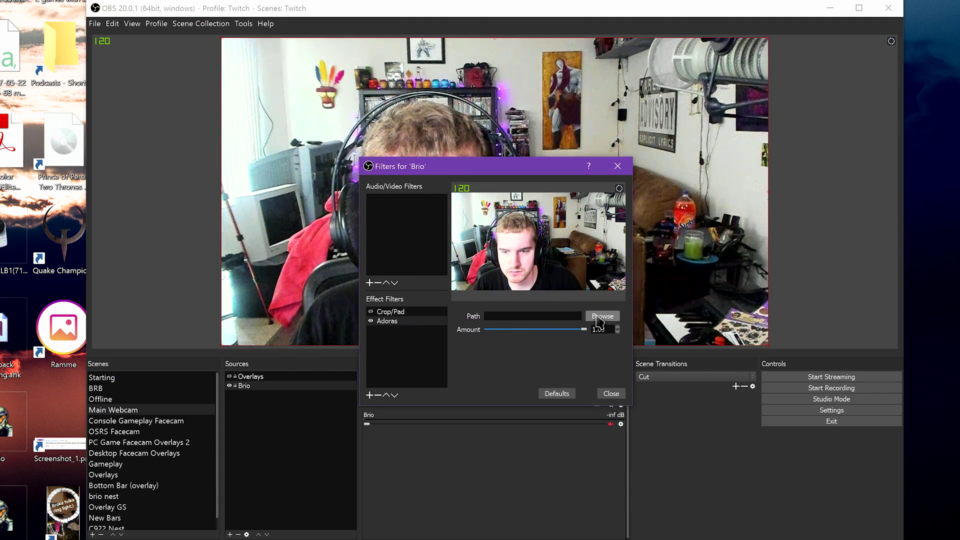
click(599, 317)
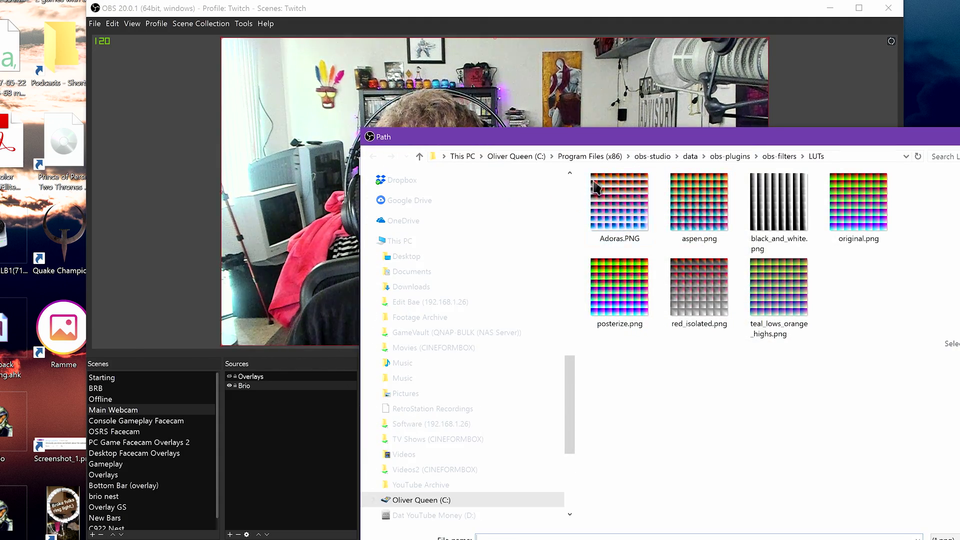
double_click(638, 204)
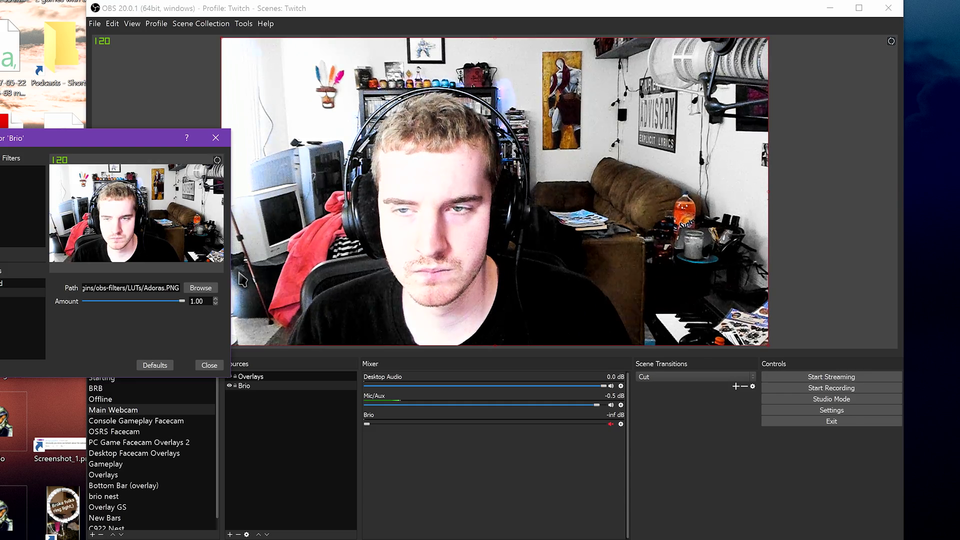